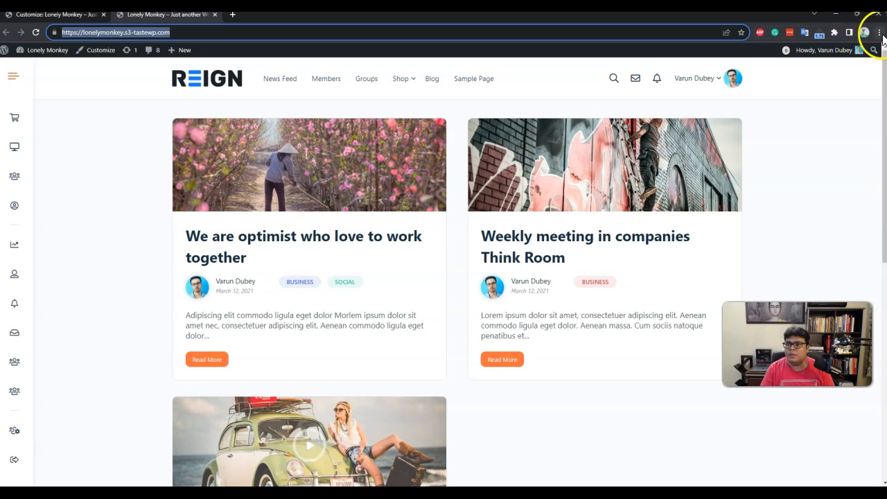
Check the site's login and registration pages as a logged-out visitor in an incognito window.
left_click(816, 68)
type("https://lonelymonkey.s3-tastewp.com/")
key("Return")
left_click(809, 69)
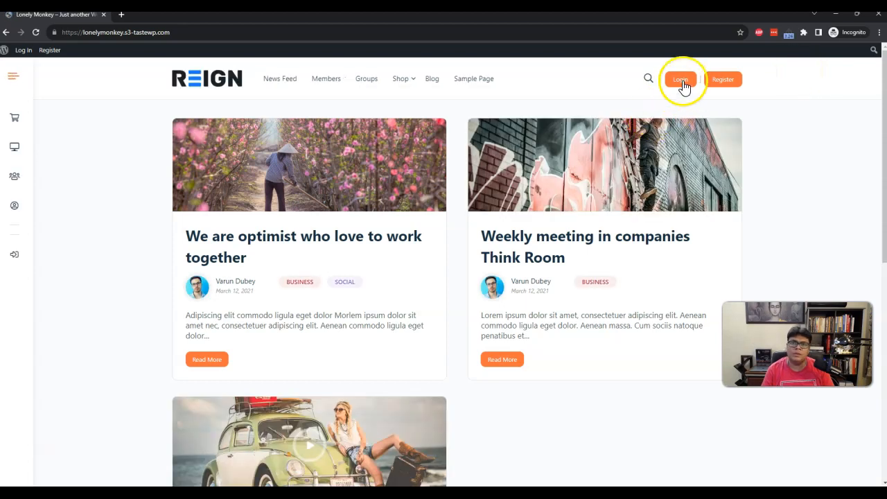
left_click(682, 81)
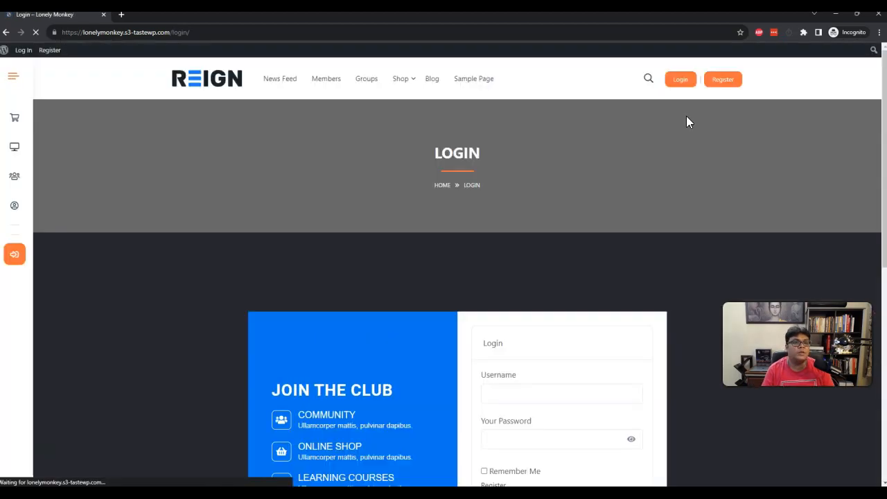
left_click(724, 81)
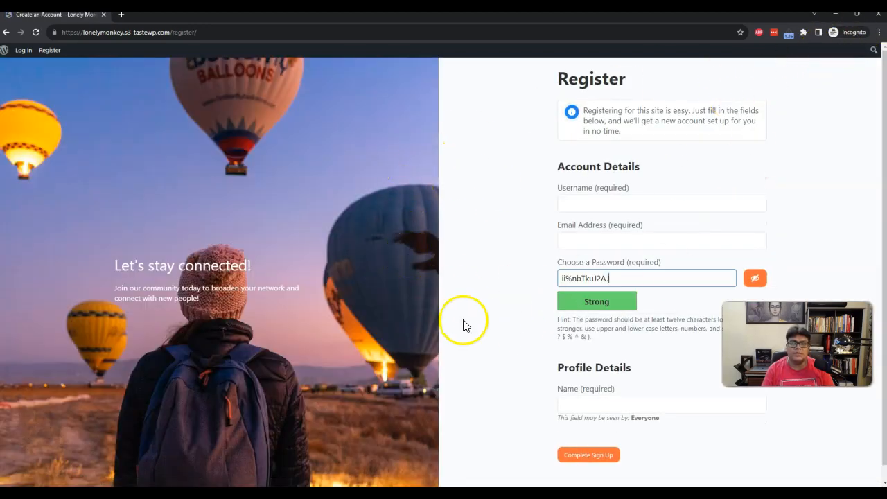
left_click(874, 19)
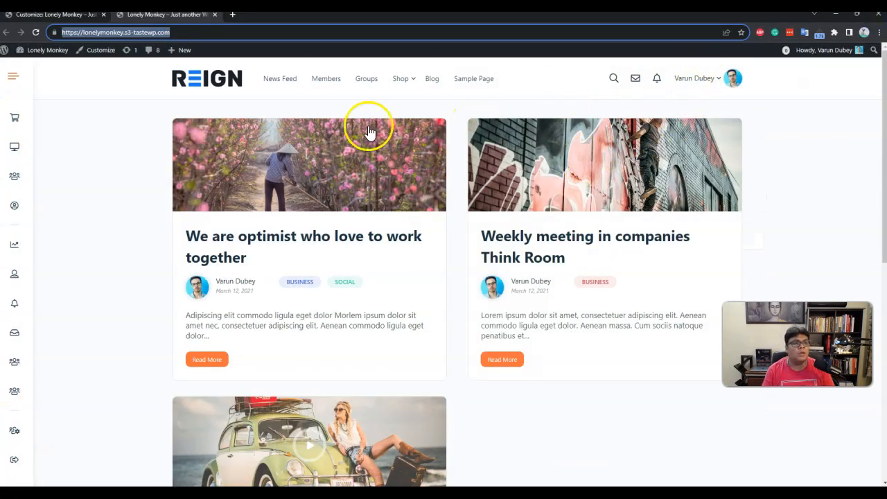
Enable the Sign-in Popup under General > Sign-in Popup | Register Form Fields and publish.
left_click(45, 17)
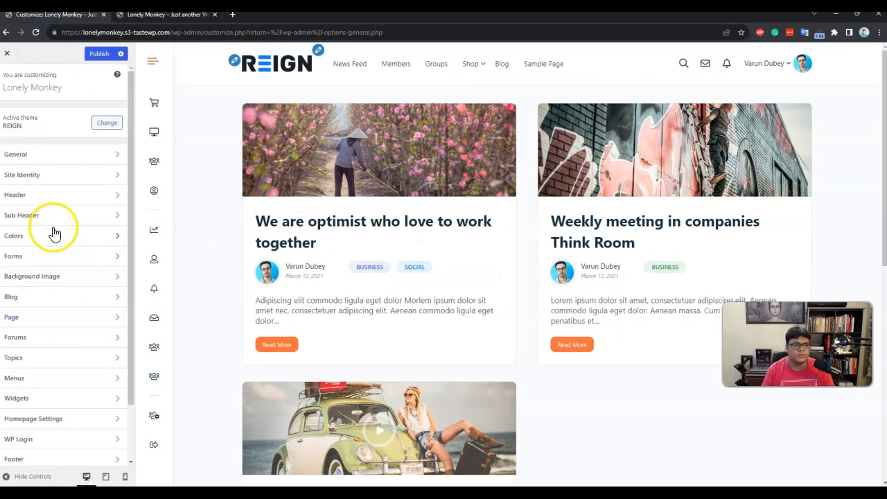
left_click(39, 159)
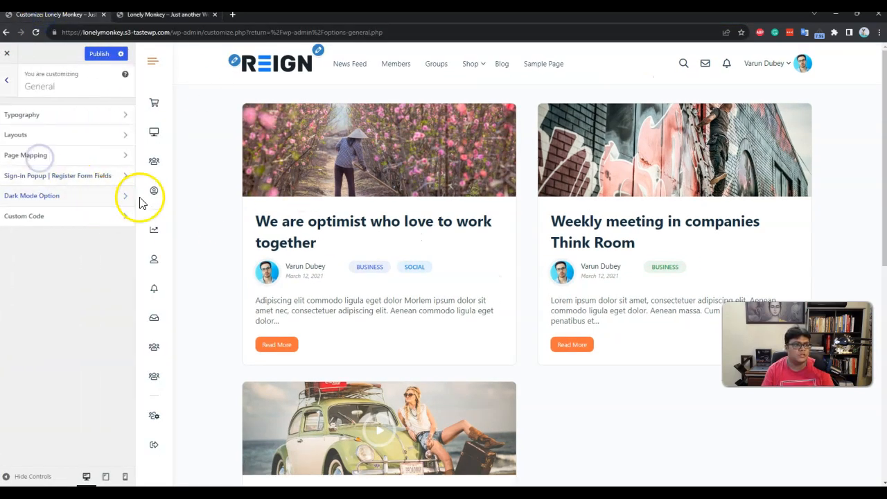
left_click(93, 183)
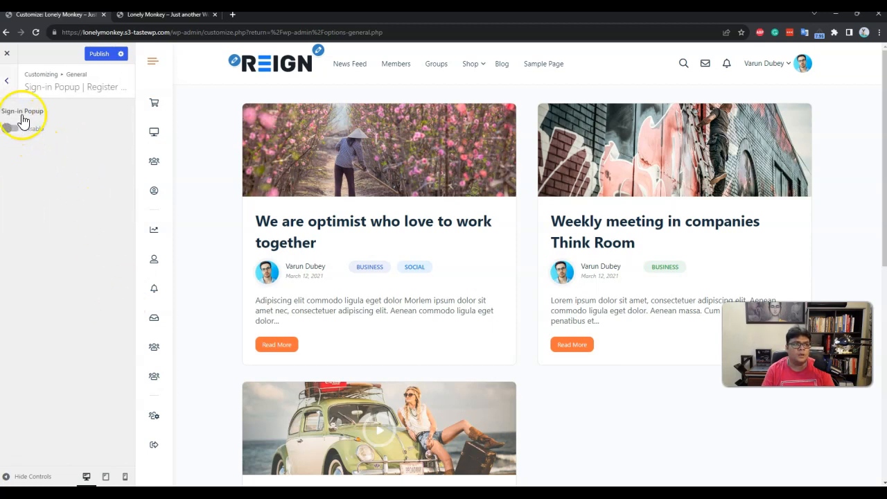
left_click(40, 136)
left_click(99, 54)
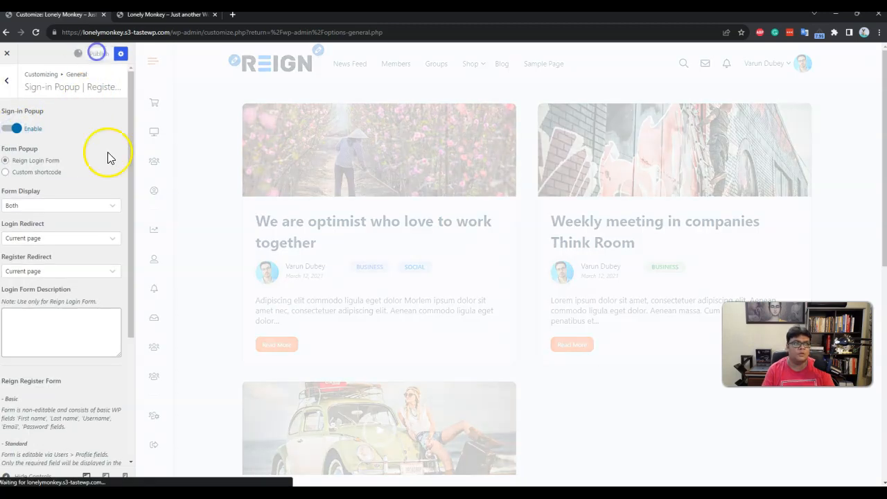
left_click(55, 175)
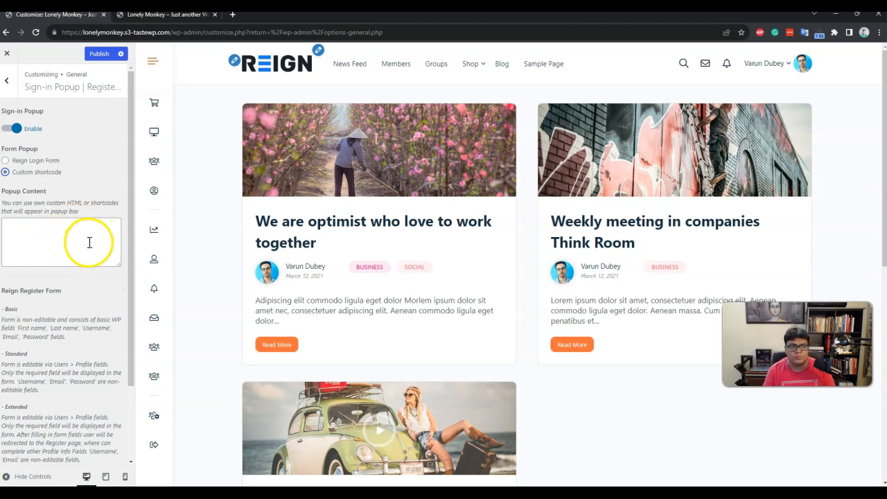
left_click(32, 233)
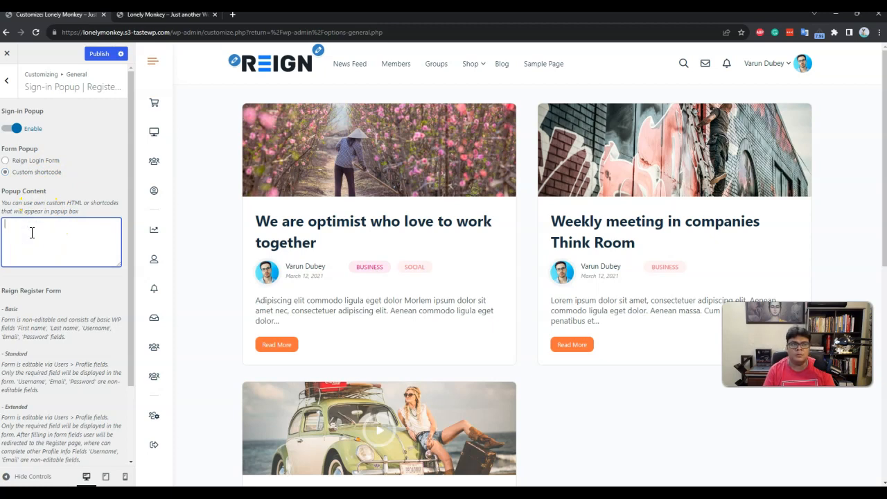
left_click(29, 160)
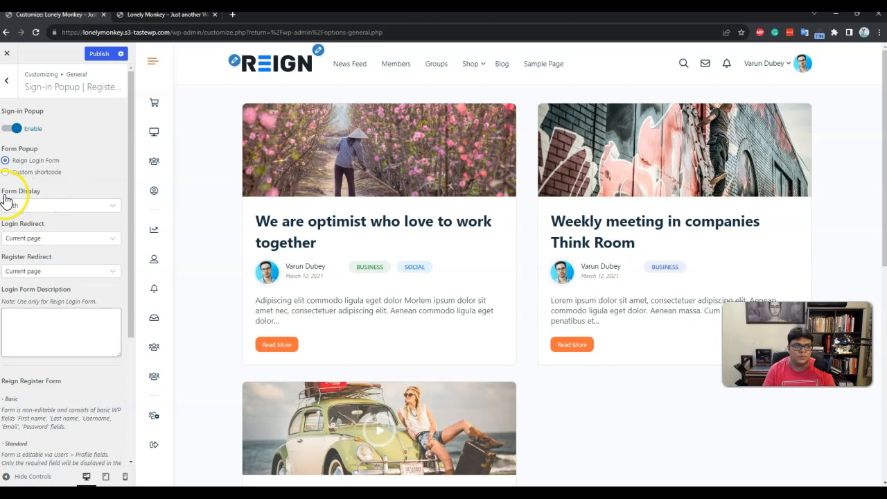
left_click(44, 205)
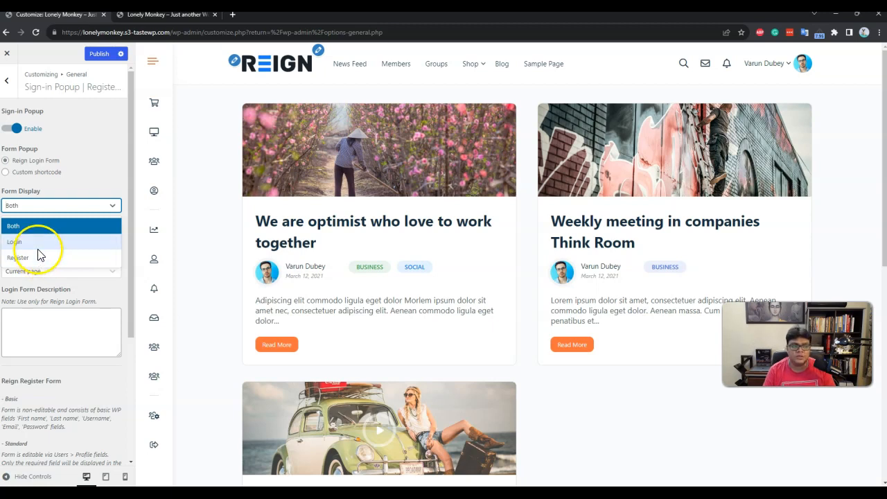
left_click(30, 241)
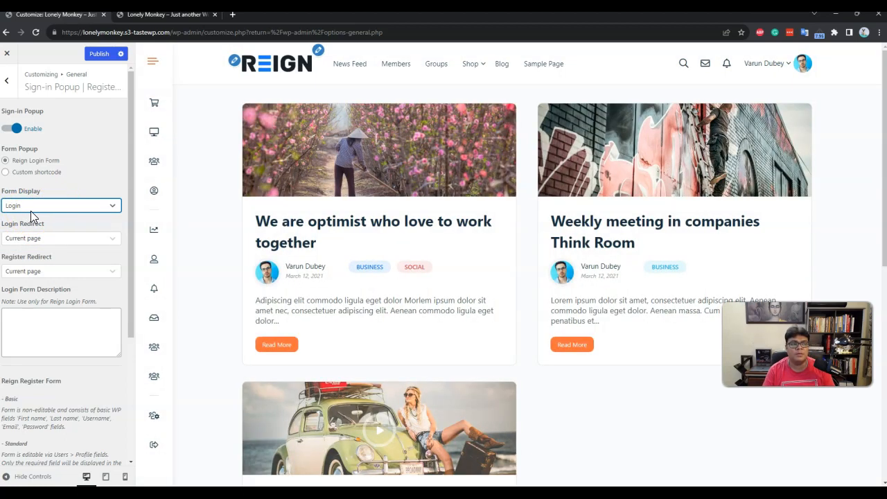
left_click(31, 209)
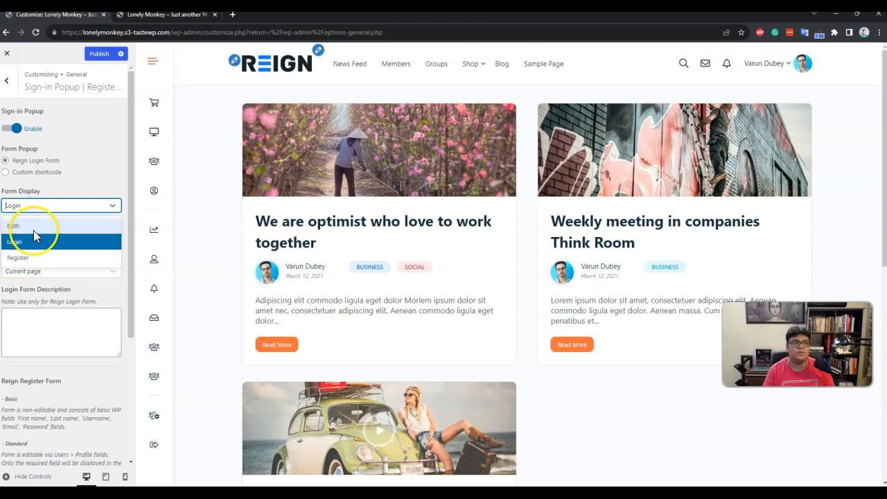
left_click(33, 227)
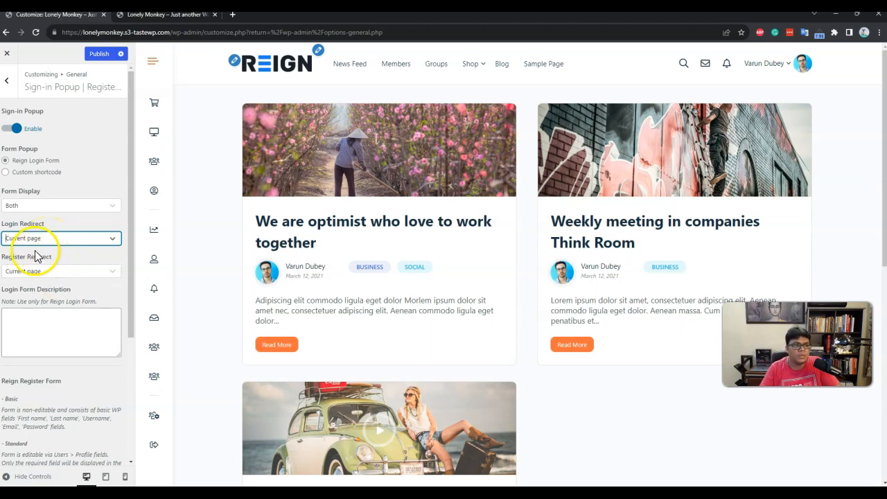
Publish the Basic register form with Activation Email on, and select the site URL for copying.
scroll(86, 286, "down", 2)
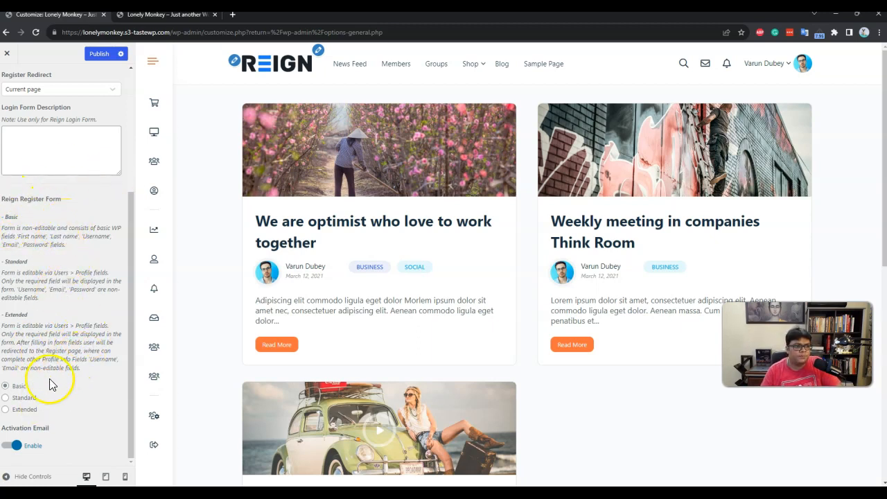
left_click(99, 54)
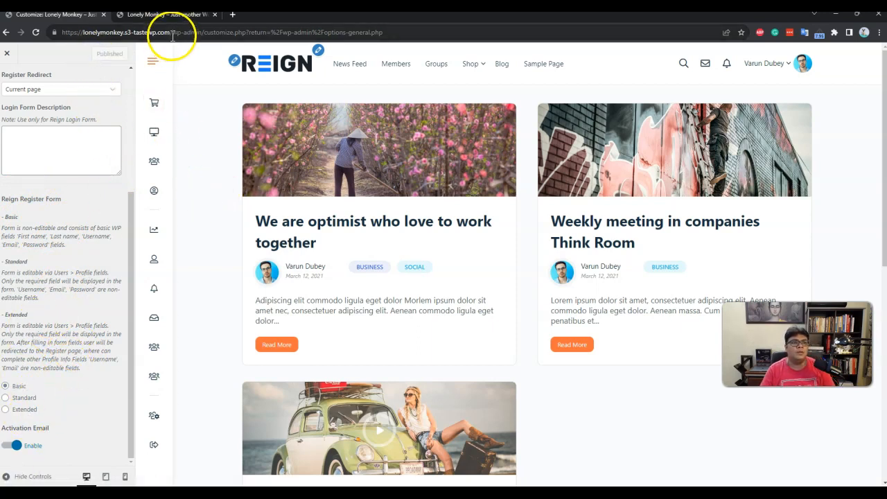
left_click_drag(171, 32, 69, 31)
key("ctrl+c")
Review the Basic login and registration popups on the logged-out site in an incognito window.
left_click(878, 32)
left_click(816, 75)
key("ctrl+v")
key("Return")
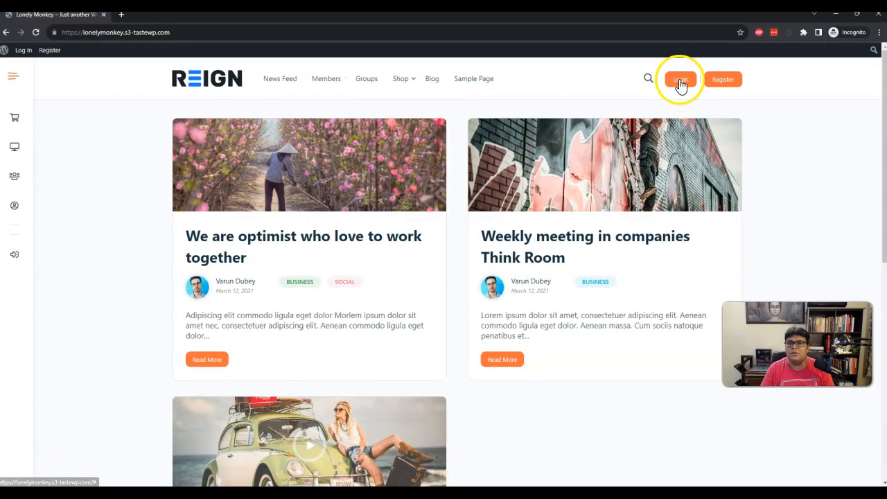
left_click(680, 80)
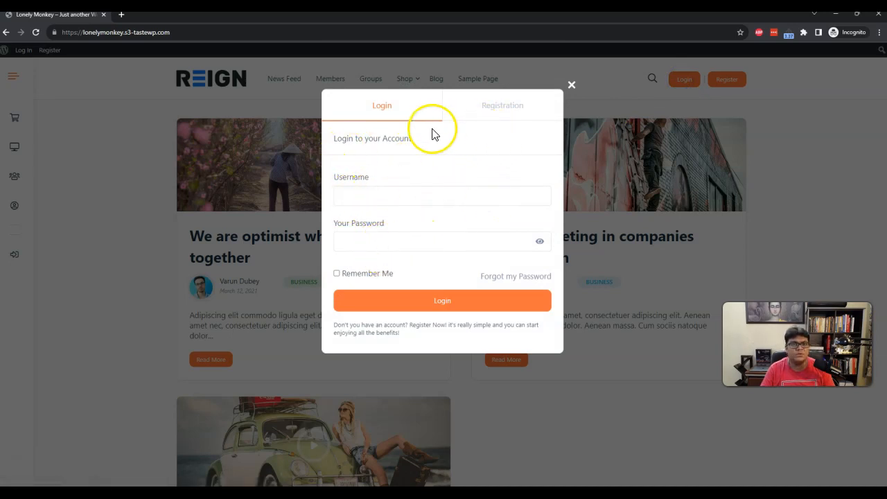
left_click(493, 113)
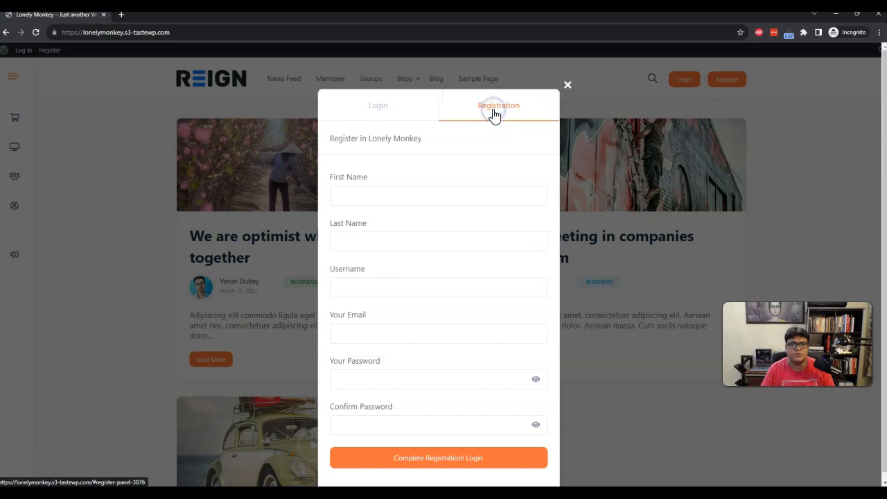
left_click(563, 89)
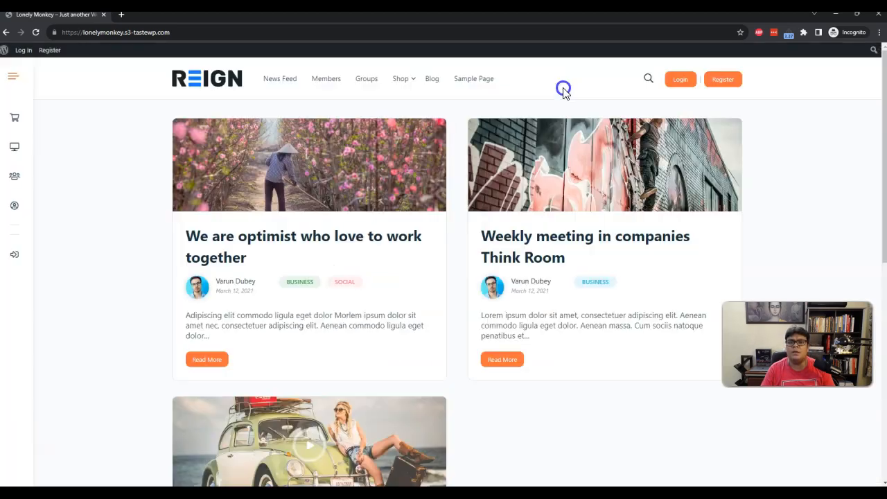
left_click(718, 84)
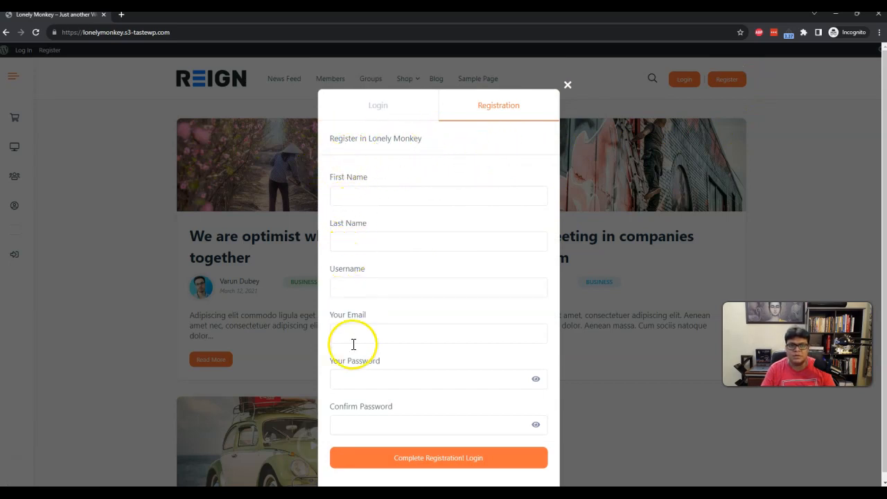
scroll(353, 317, "down", 1)
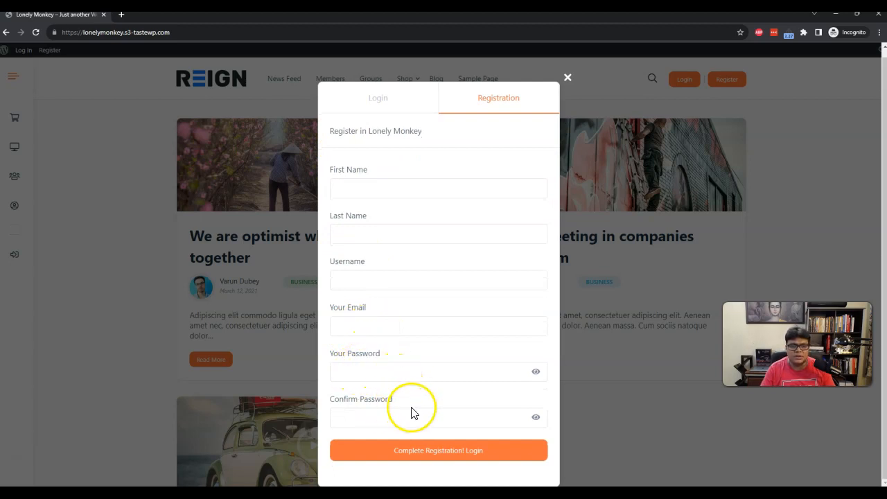
left_click(568, 78)
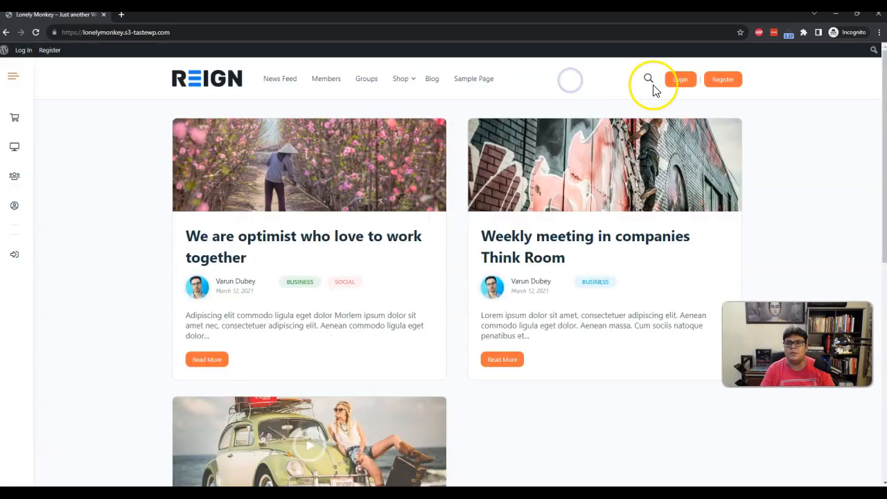
left_click(875, 14)
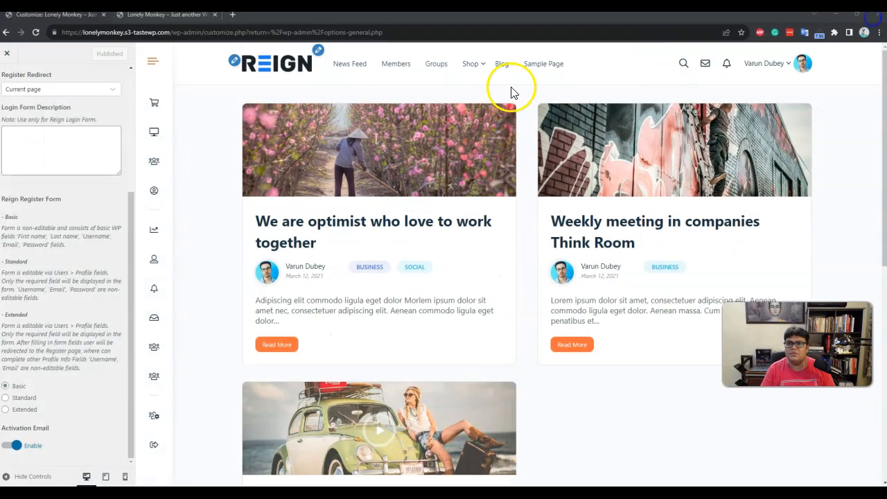
Publish the Standard register form and reopen the logged-out site's sign-in popup privately.
left_click(18, 401)
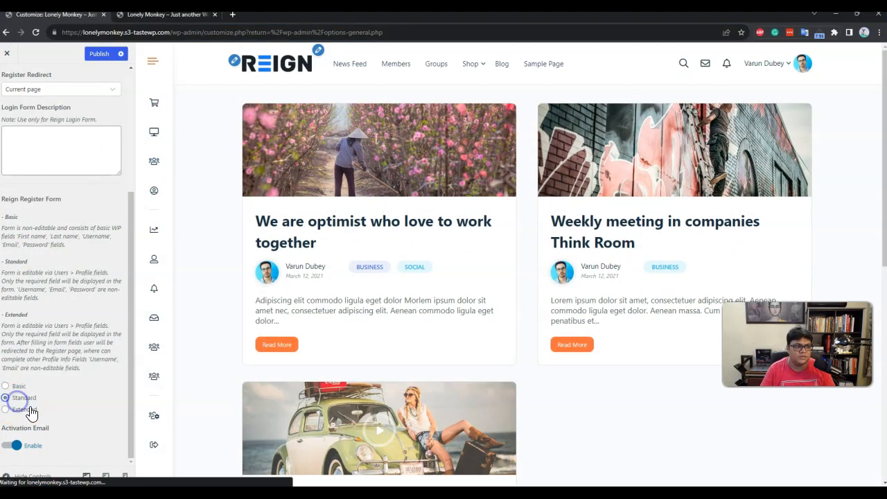
left_click(99, 54)
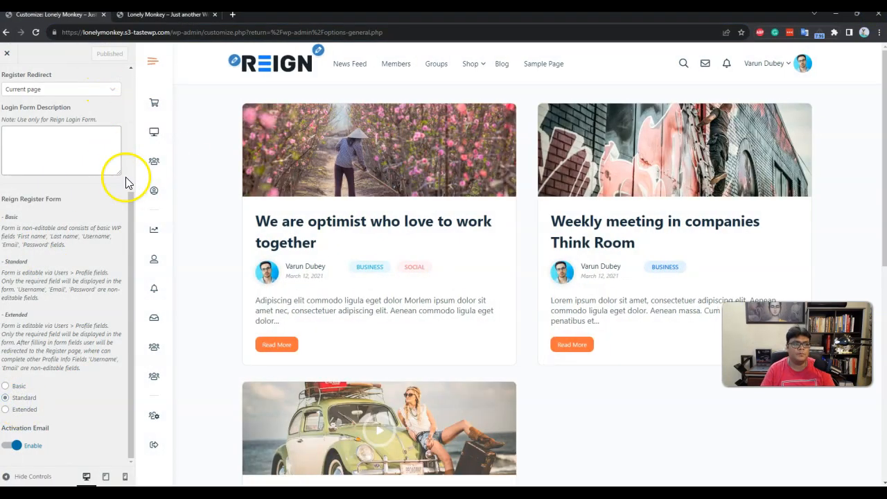
left_click(879, 34)
left_click(835, 70)
key("ctrl+v")
key("Return")
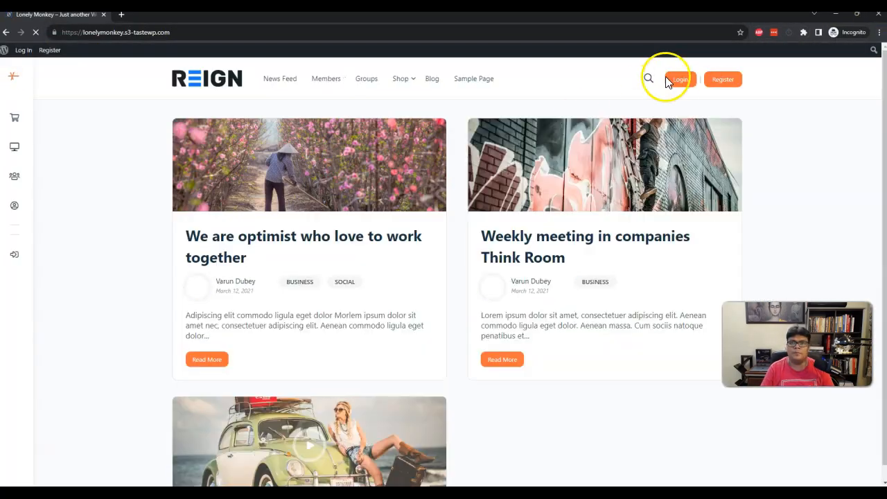
left_click(675, 79)
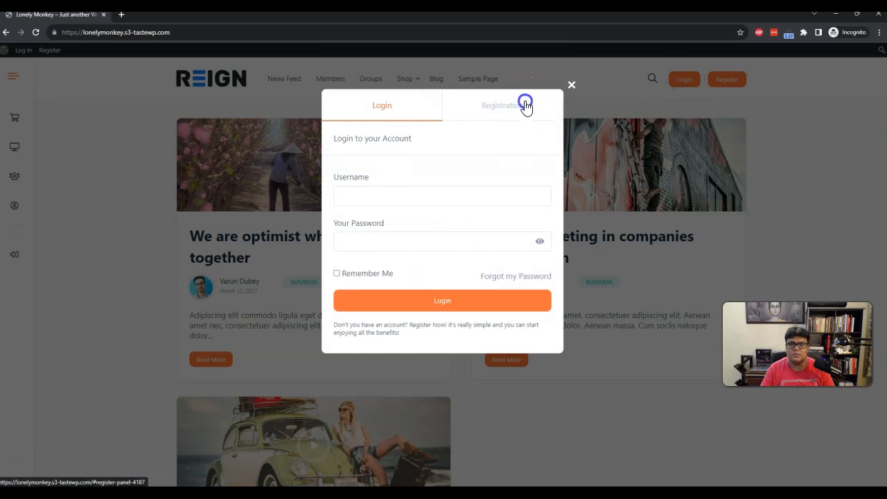
Inspect the popup's Registration tab fields for the Standard form, then close the popup.
left_click(523, 106)
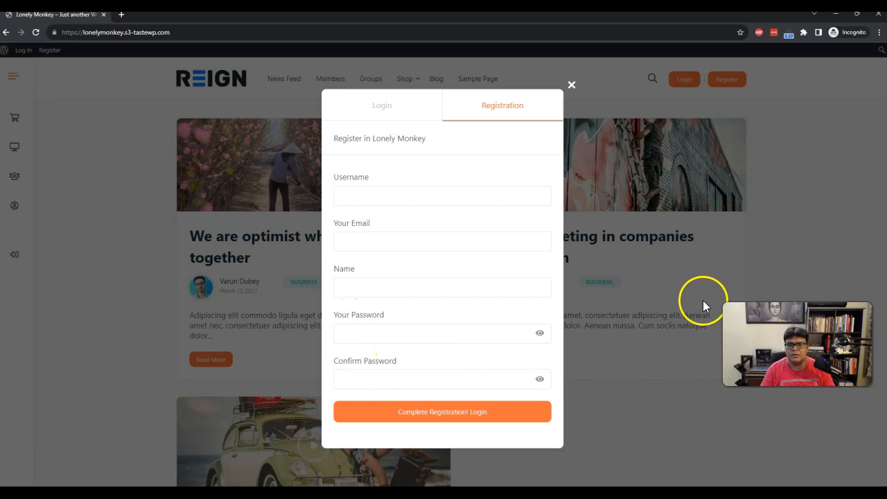
left_click(572, 86)
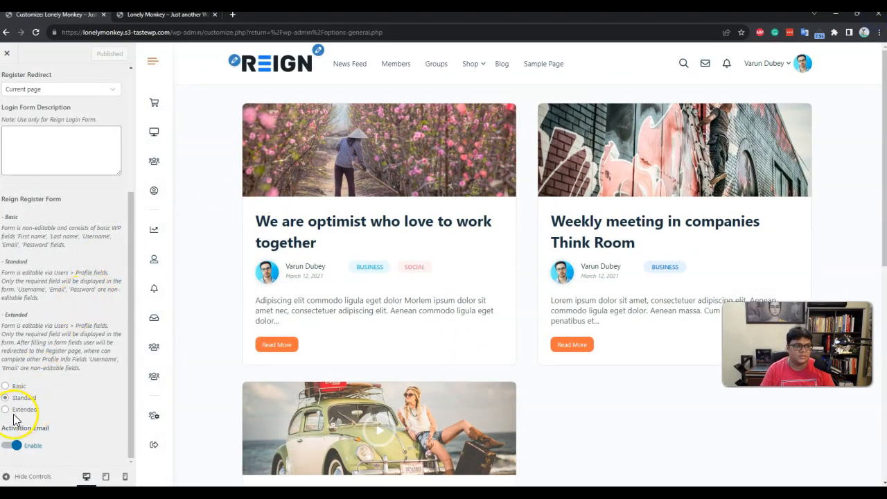
Select Extended under Reign Register Form and publish the change.
left_click(18, 410)
left_click(100, 54)
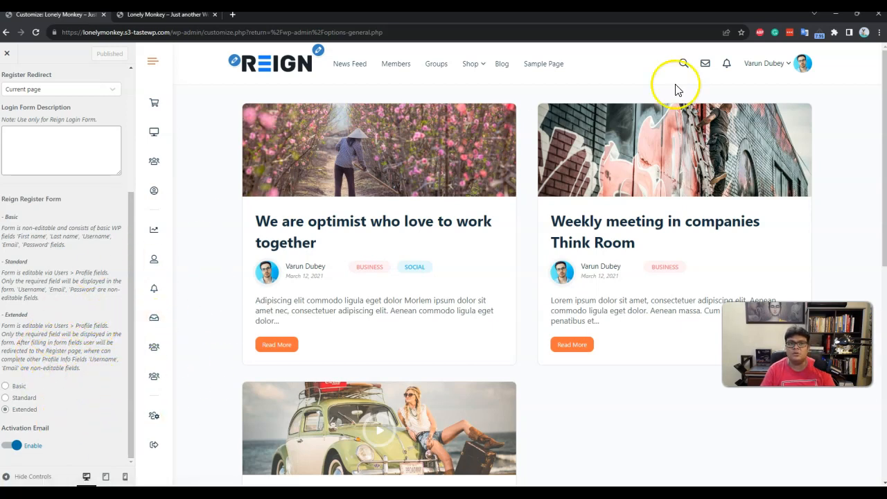
left_click(163, 15)
Add a Text Box profile field named 'Signup Field' with description 'Signup Field' under Users > Profile Fields.
mouse_move(38, 49)
left_click(32, 66)
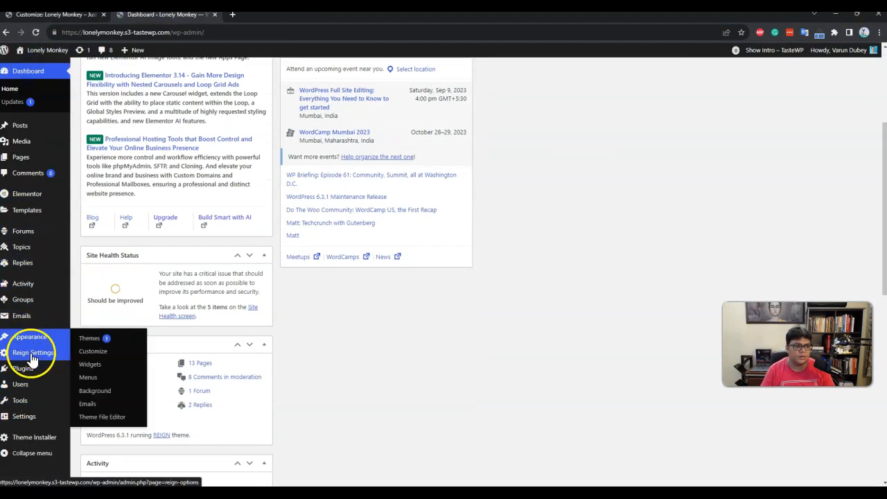
mouse_move(35, 374)
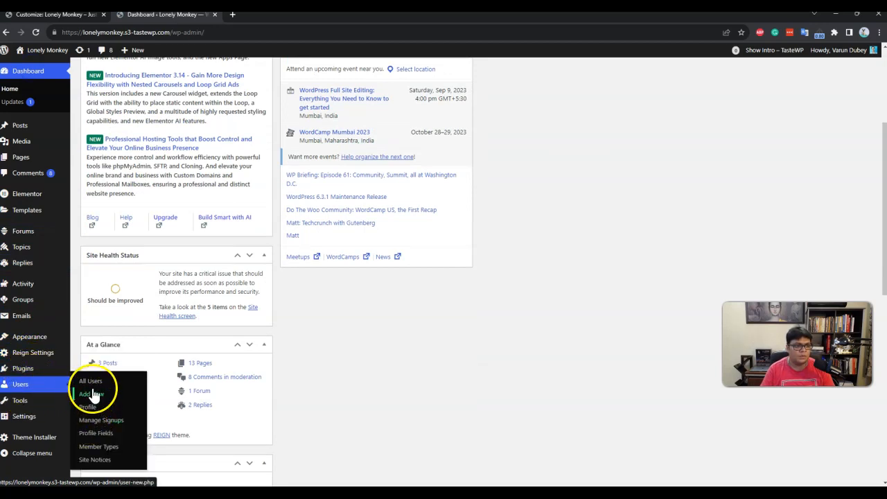
left_click(104, 433)
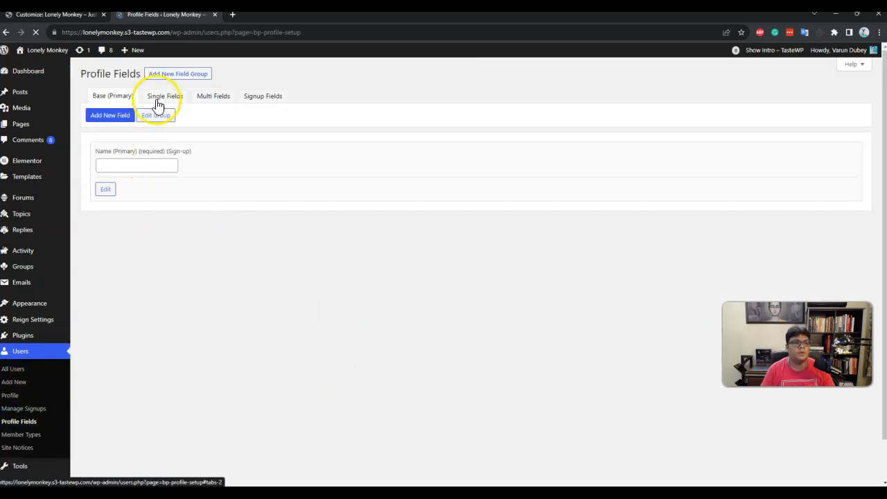
left_click(113, 115)
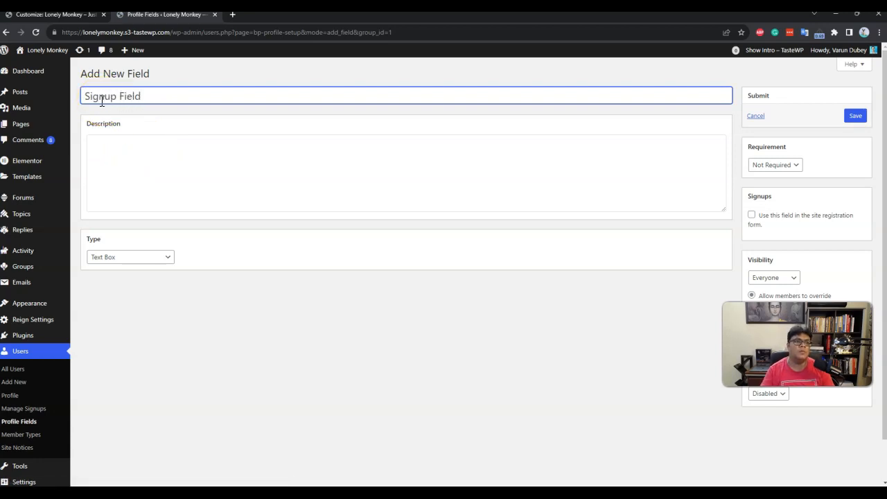
left_click(372, 174)
type("Signup Field")
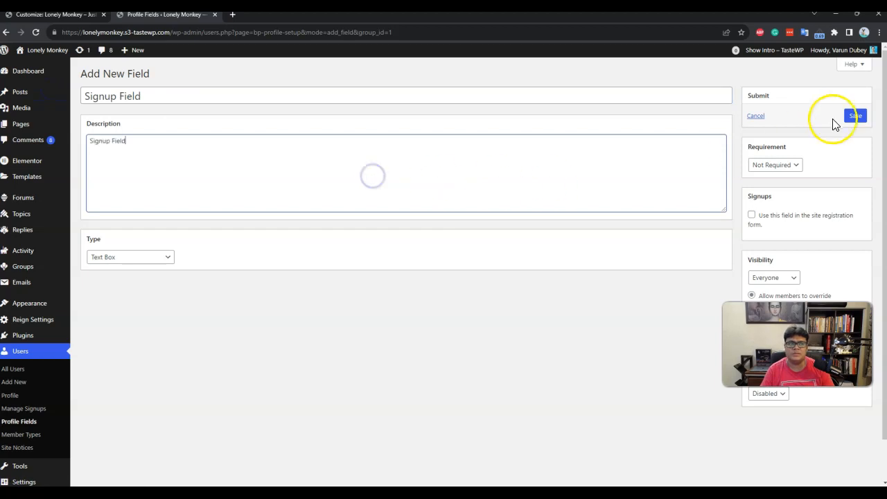
left_click(856, 116)
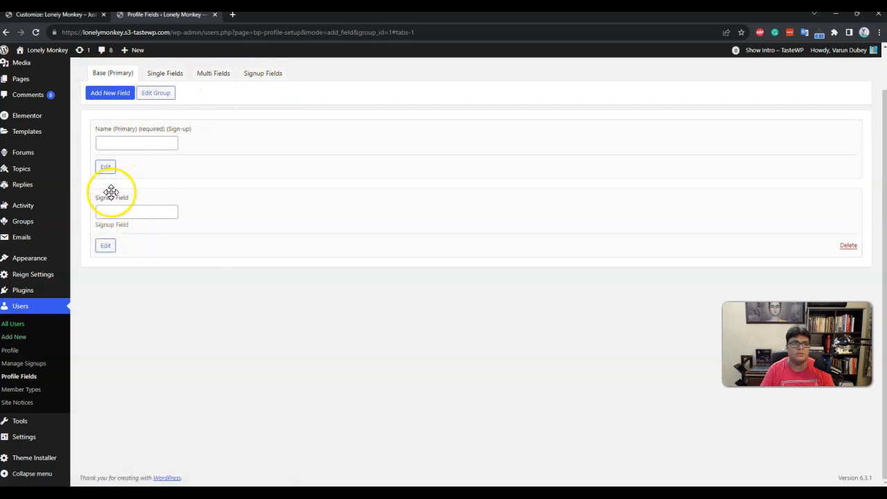
Drag Signup Field from the Base (Primary) group into the Signup Fields group.
left_click(268, 73)
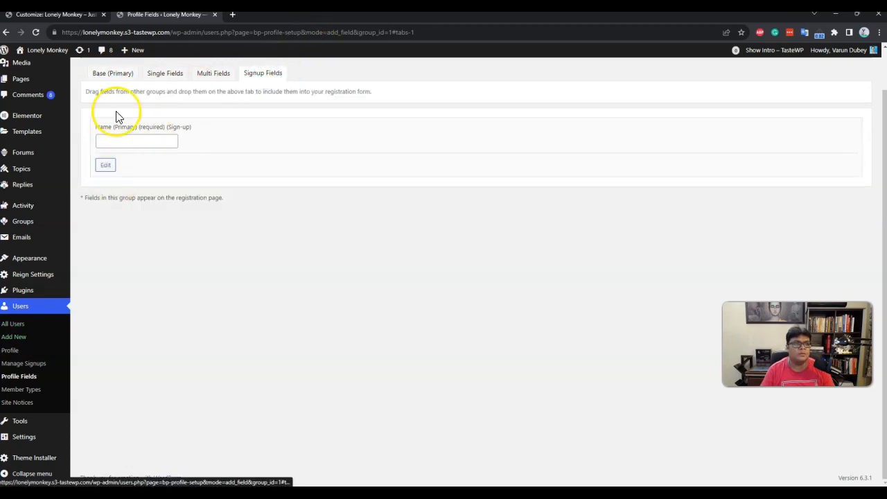
left_click(123, 75)
left_click_drag(119, 199, 270, 76)
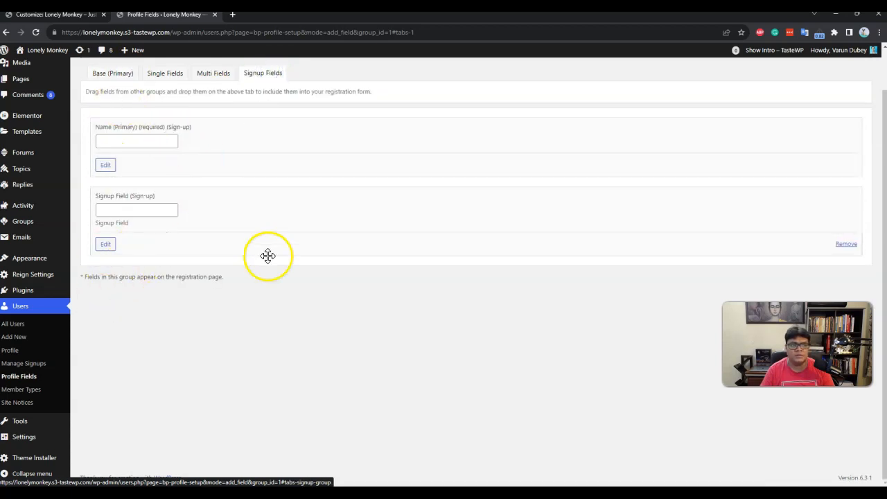
scroll(481, 278, "up", 1)
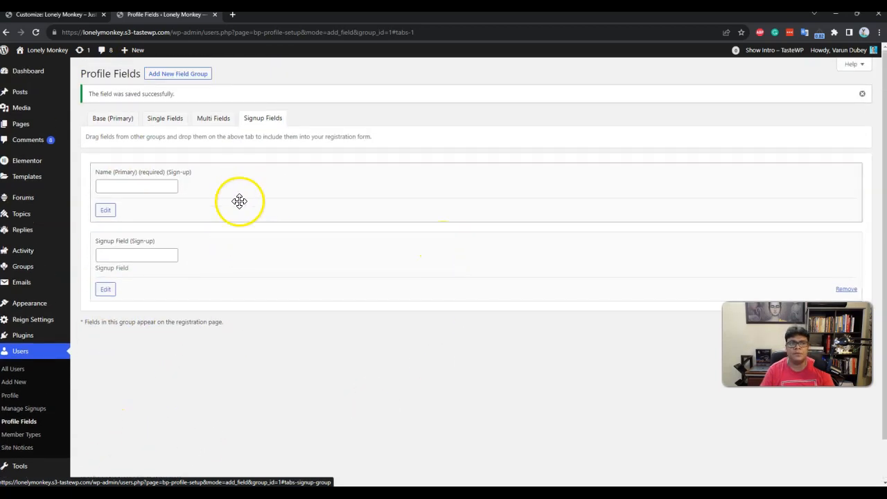
left_click(94, 15)
left_click(147, 17)
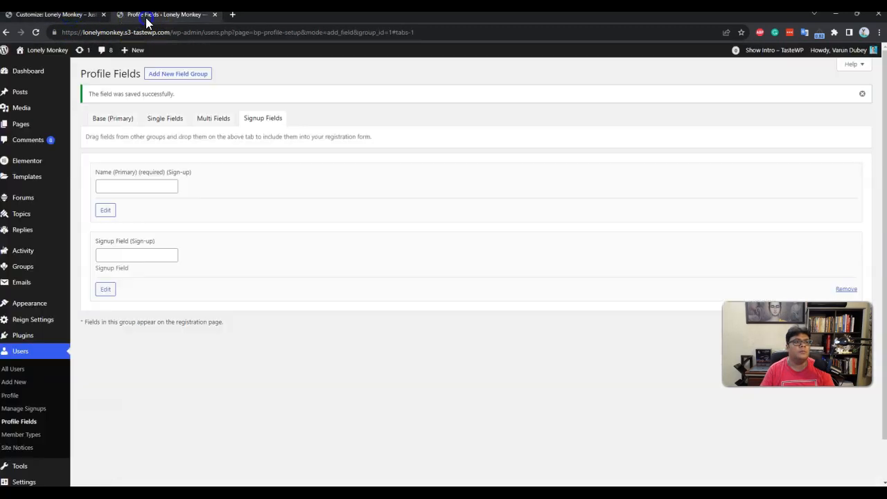
left_click(62, 15)
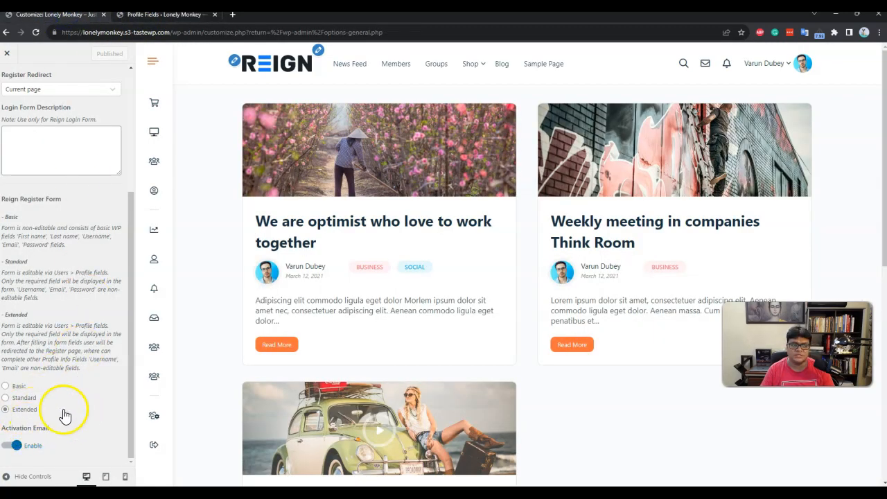
In a private window, fill the registration popup with a username, e-mail and name, then submit.
left_click(877, 32)
left_click(839, 69)
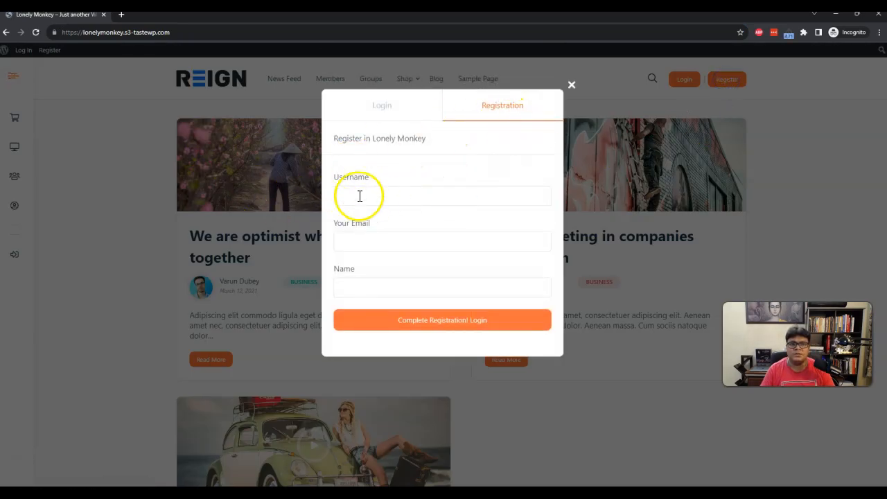
left_click(358, 200)
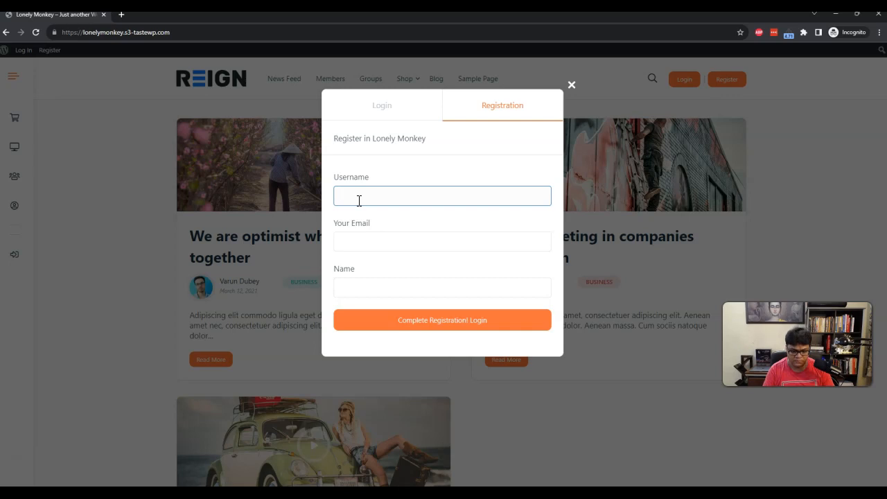
key("Tab")
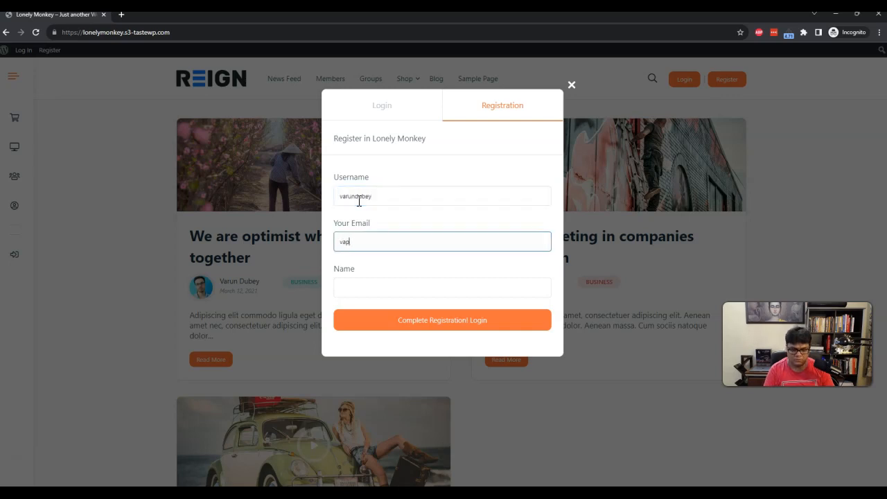
key("Tab")
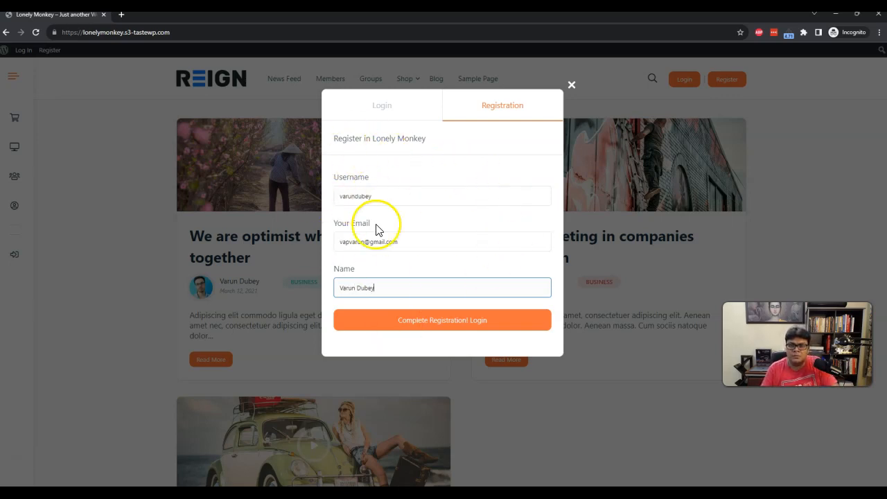
left_click(423, 329)
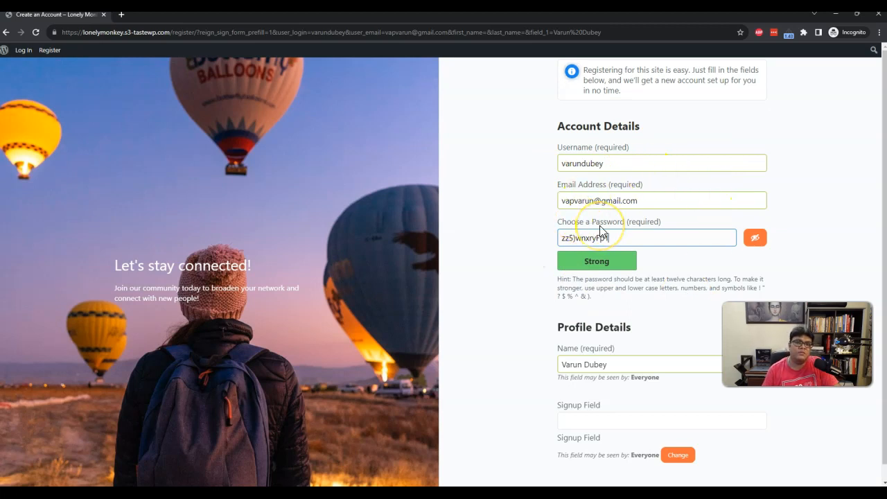
Close the private registration window and scroll the Customizer back up to the Sign-in Popup options.
scroll(637, 339, "down", 1)
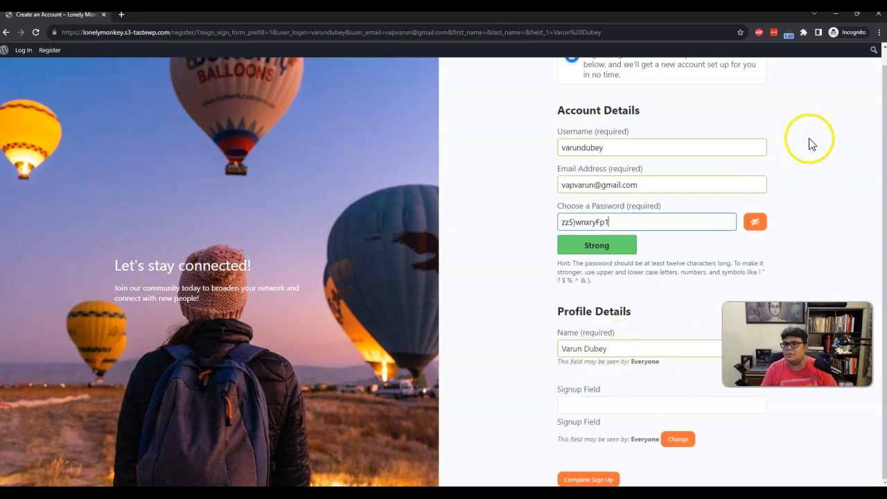
left_click(880, 19)
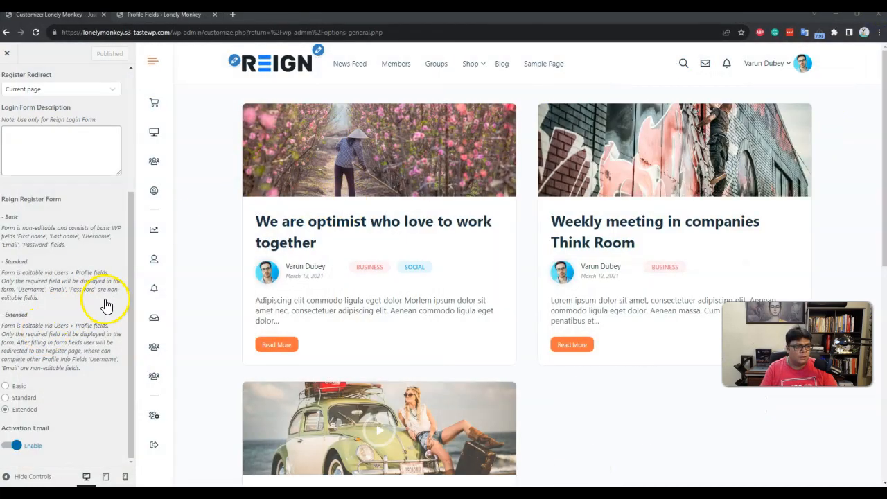
scroll(117, 163, "up", 3)
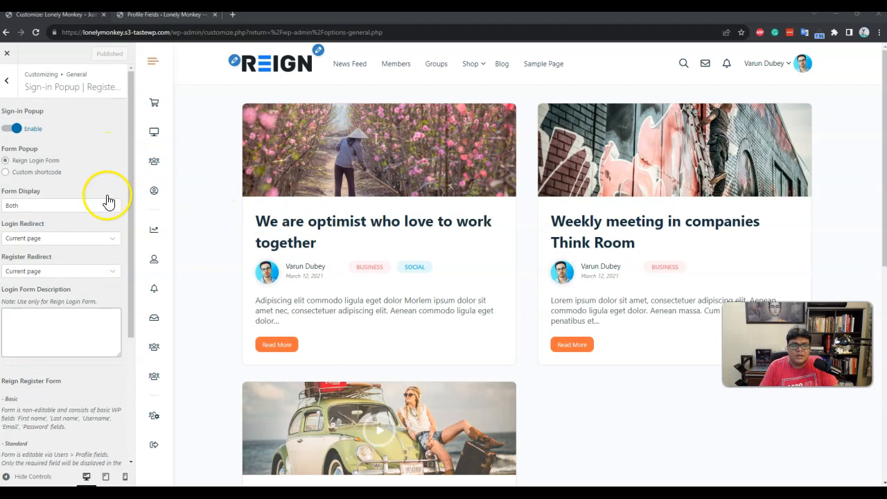